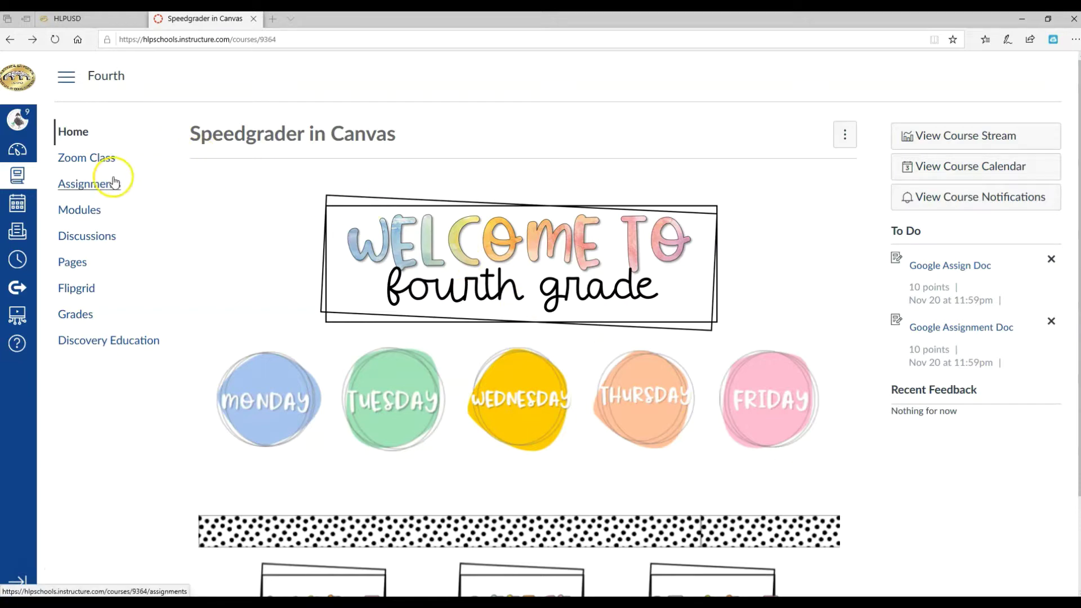
# - Open Google Assignment Doc from the To Do list and start linking a Google account
pyautogui.click(79, 210)
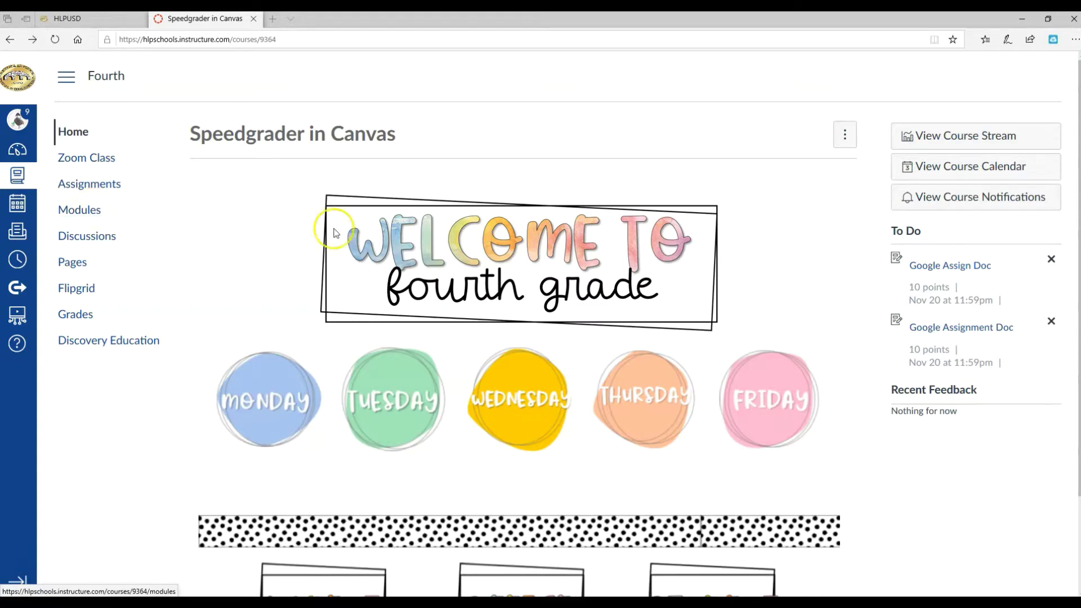
pyautogui.click(964, 266)
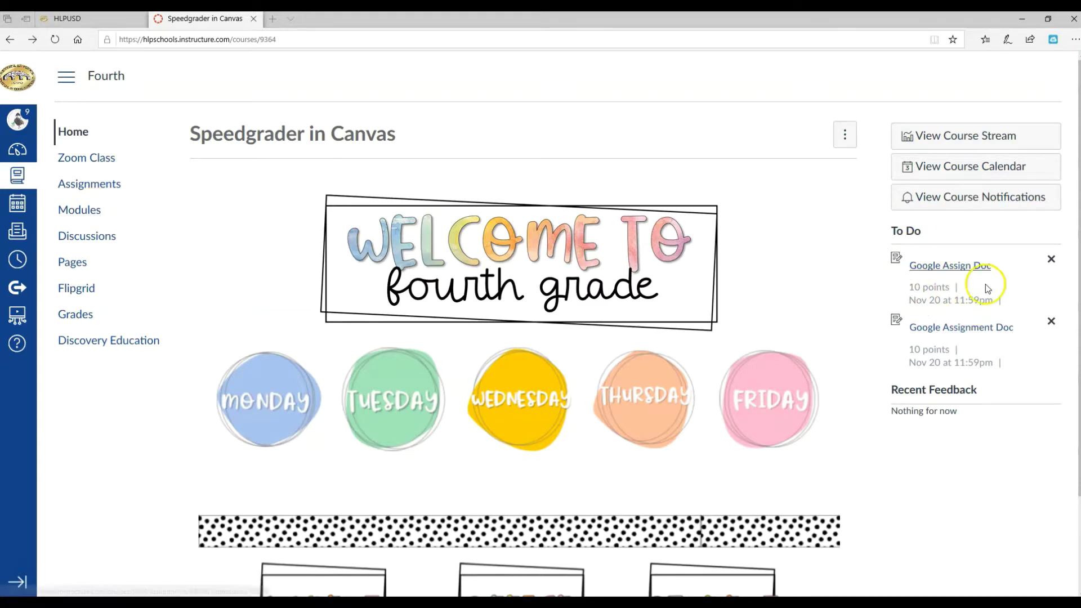
pyautogui.click(949, 330)
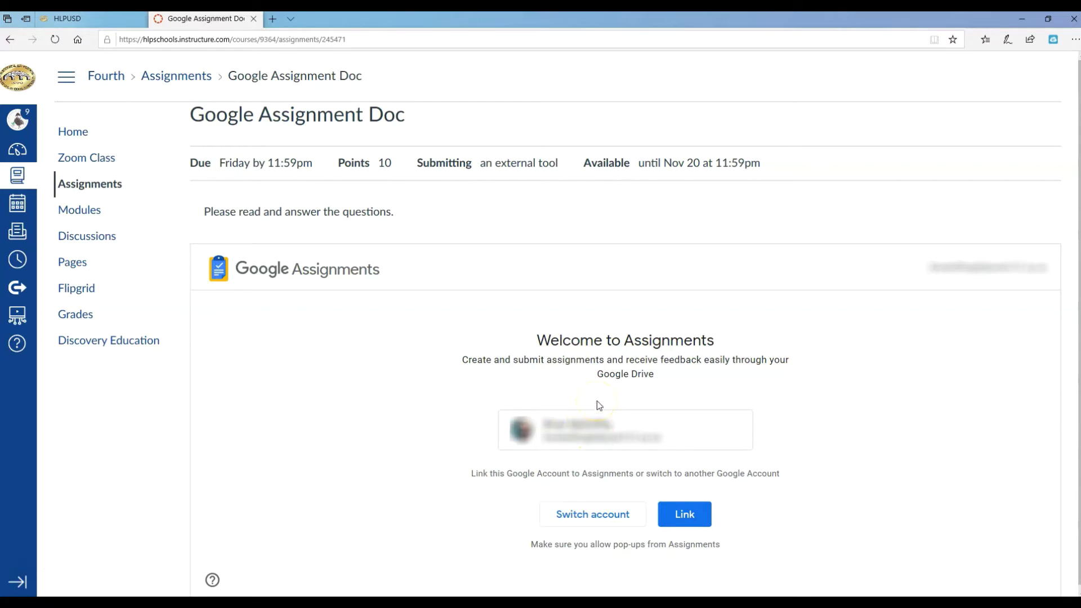
pyautogui.click(677, 514)
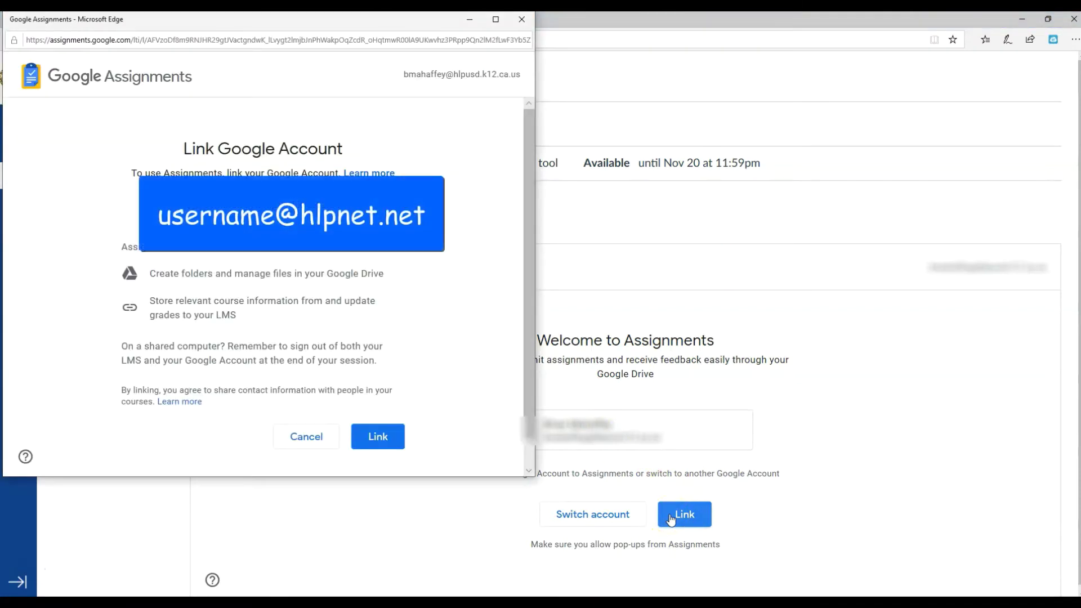
# - Confirm the Google account link so the Constructed Response doc opens for editing
pyautogui.click(378, 437)
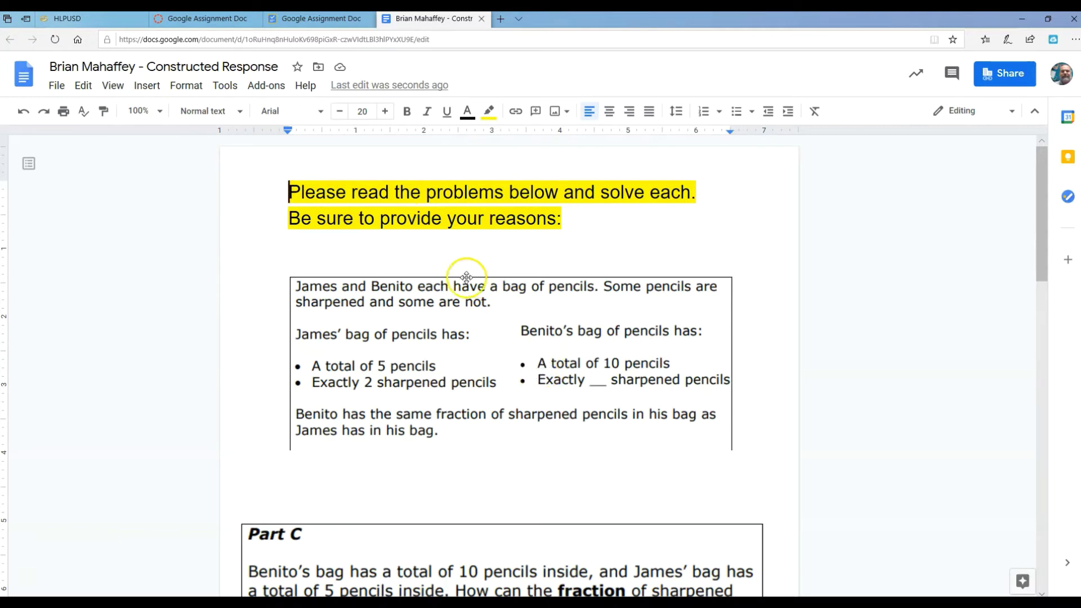
# - Return to the Google Assignment Doc tab, which lists the Constructed Response file as Assigned
pyautogui.click(313, 19)
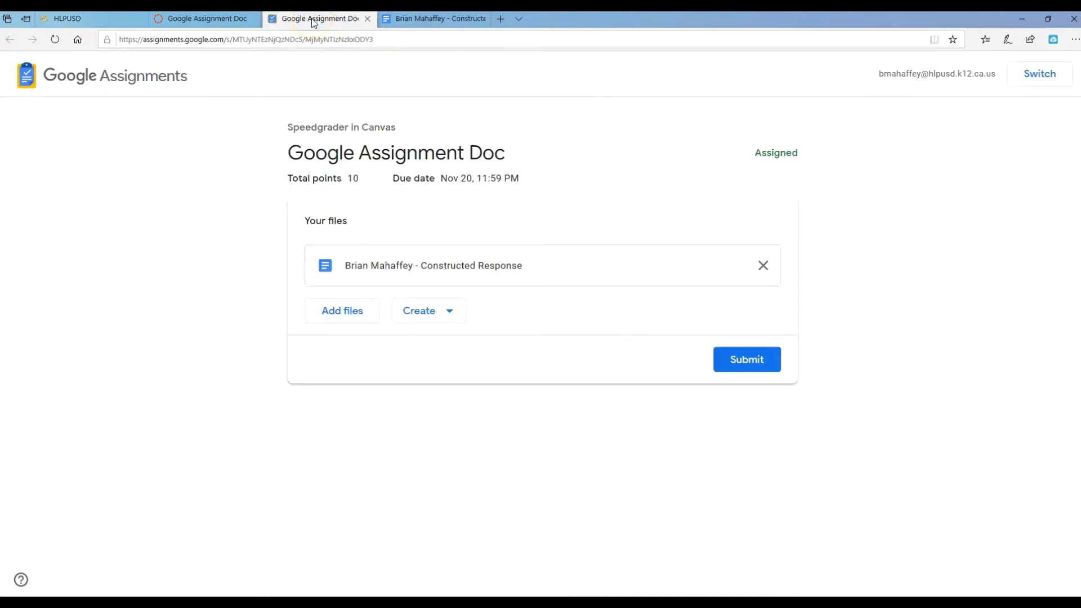
pyautogui.click(368, 268)
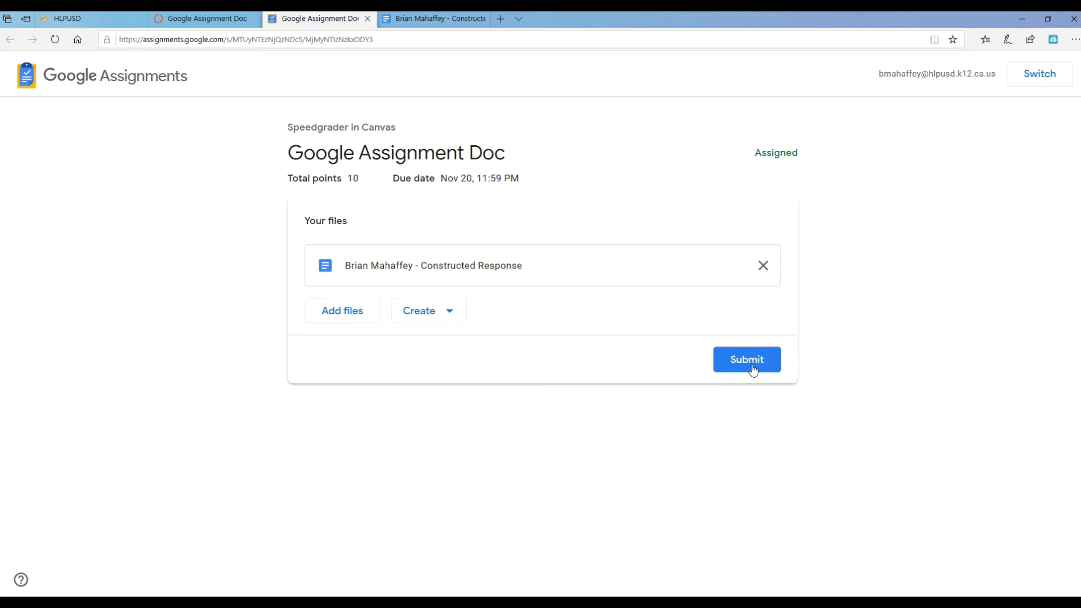
# - Recheck the Constructed Response doc, then submit Google Assignment Doc until 'You're all set!' appears
pyautogui.click(433, 18)
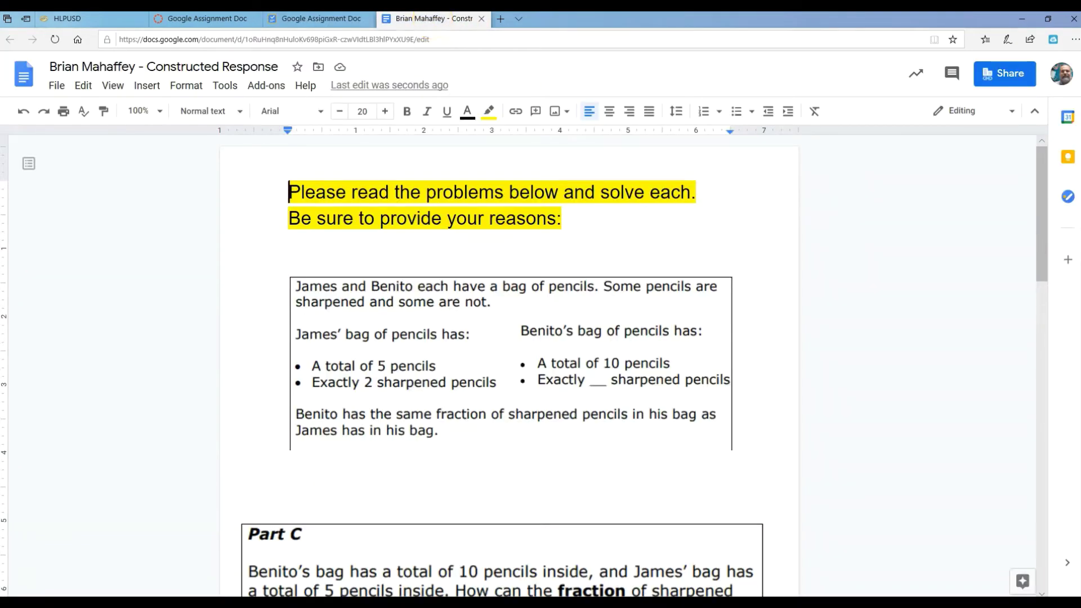
pyautogui.click(320, 18)
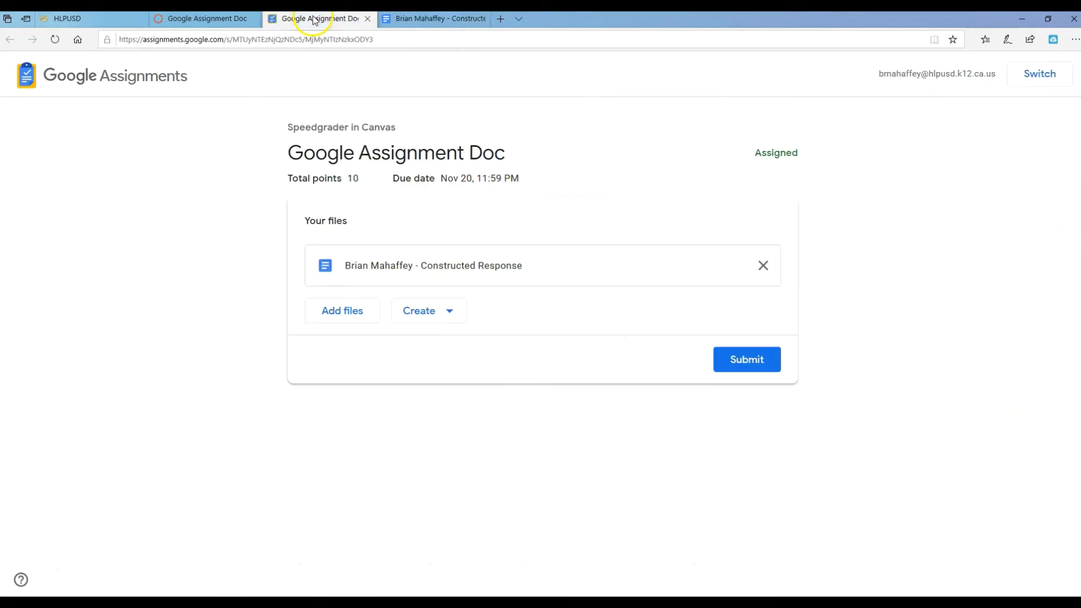
pyautogui.click(727, 361)
pyautogui.click(632, 389)
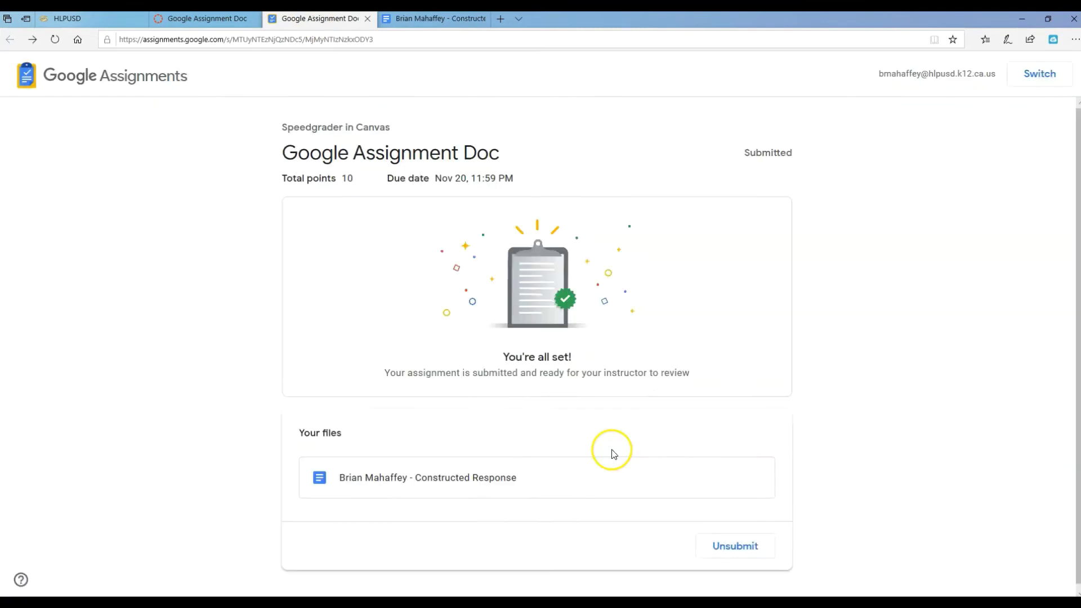